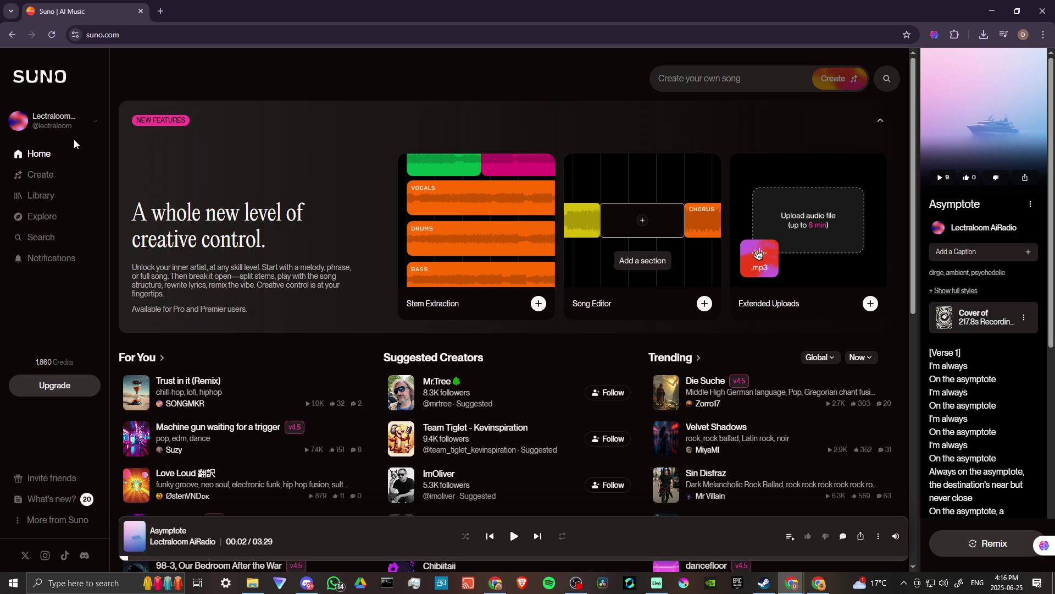
- Start a new song described as 'phonk, a upbeat dance song, 130bpm'
left_click(36, 177)
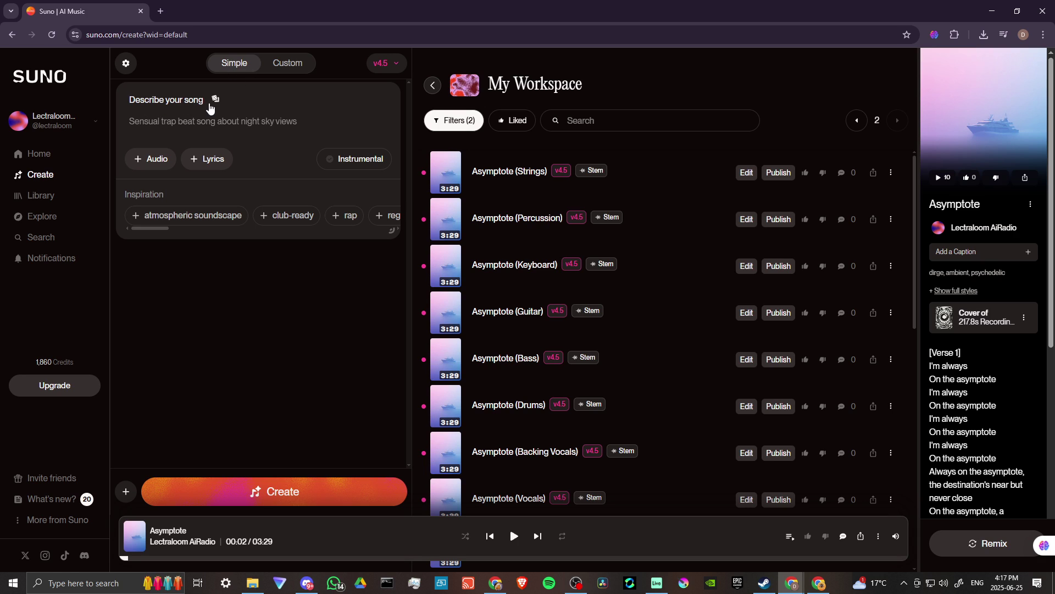
left_click(152, 126)
type("phonk")
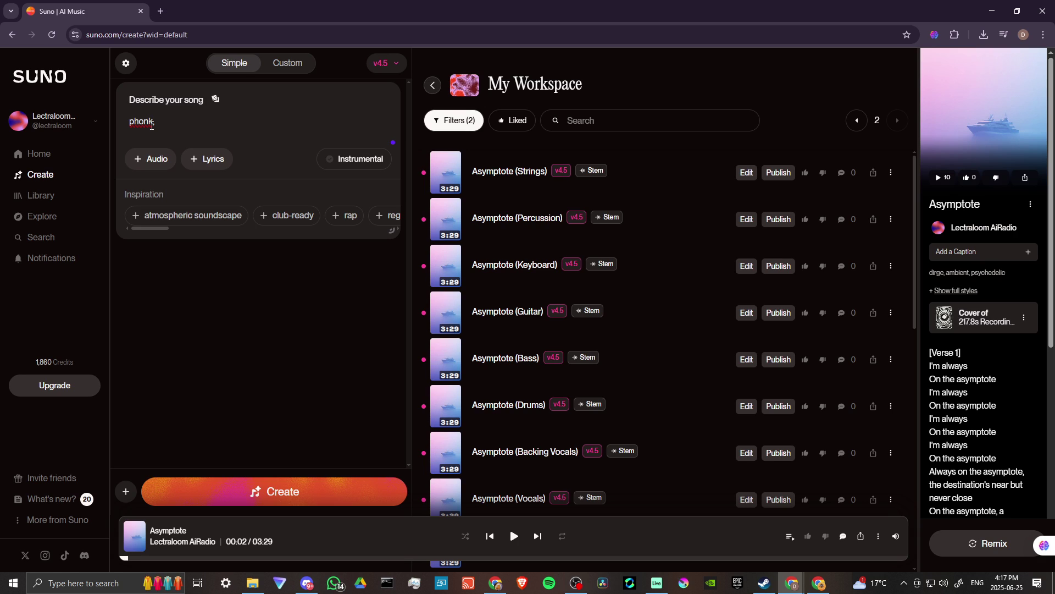
type("a")
type(" upbeat ")
type("dance song")
type(", 130")
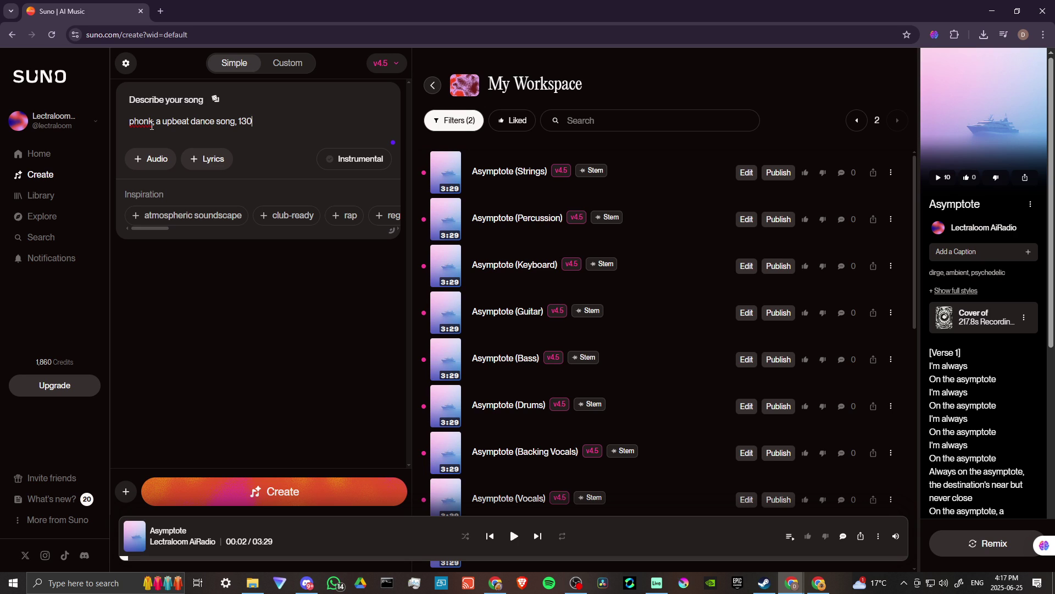
type("bpm")
left_click(128, 120)
- Turn on Instrumental mode, preview the Custom options, then return to Simple
left_click(355, 162)
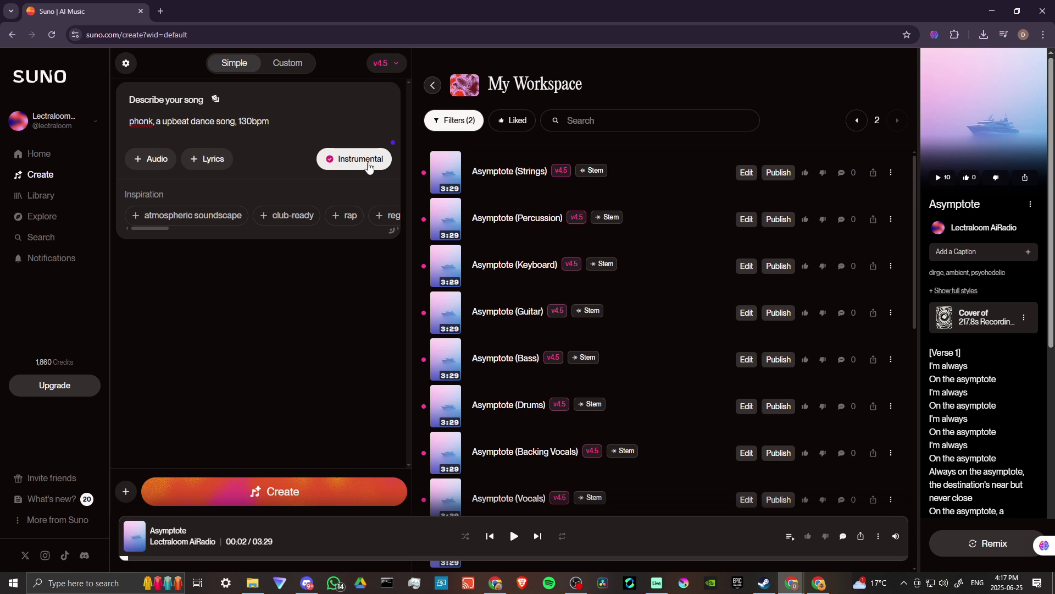
left_click(288, 64)
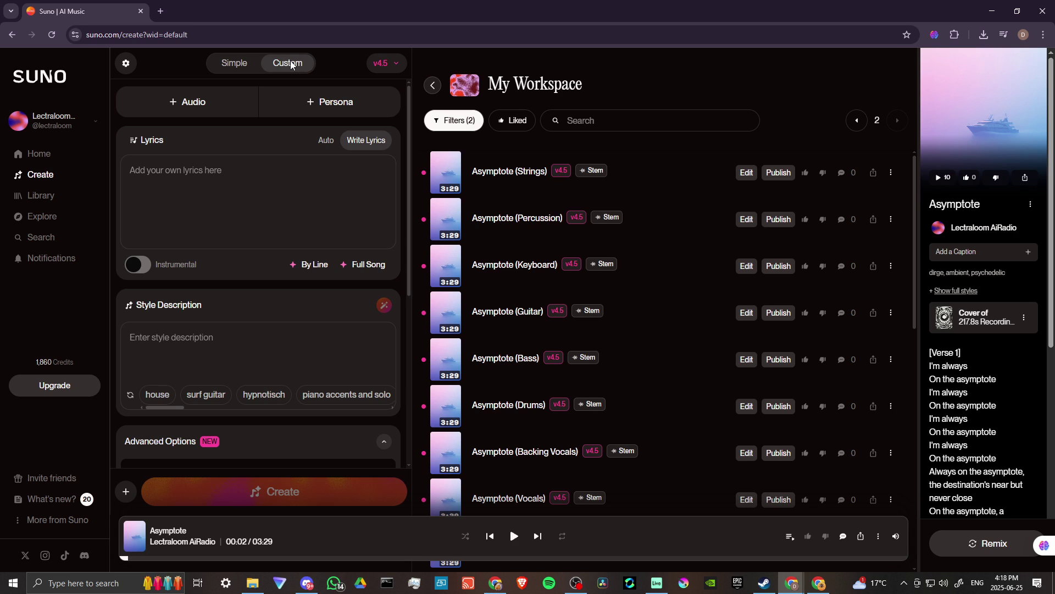
scroll(234, 220, "down", 3)
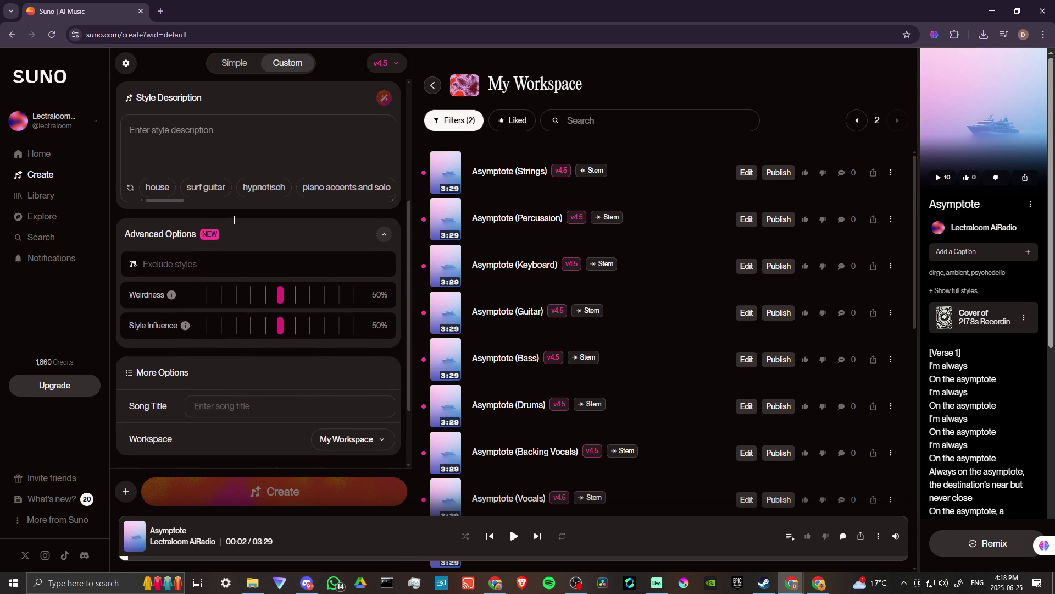
scroll(233, 219, "down", 1)
scroll(234, 220, "up", 1)
scroll(233, 219, "up", 2)
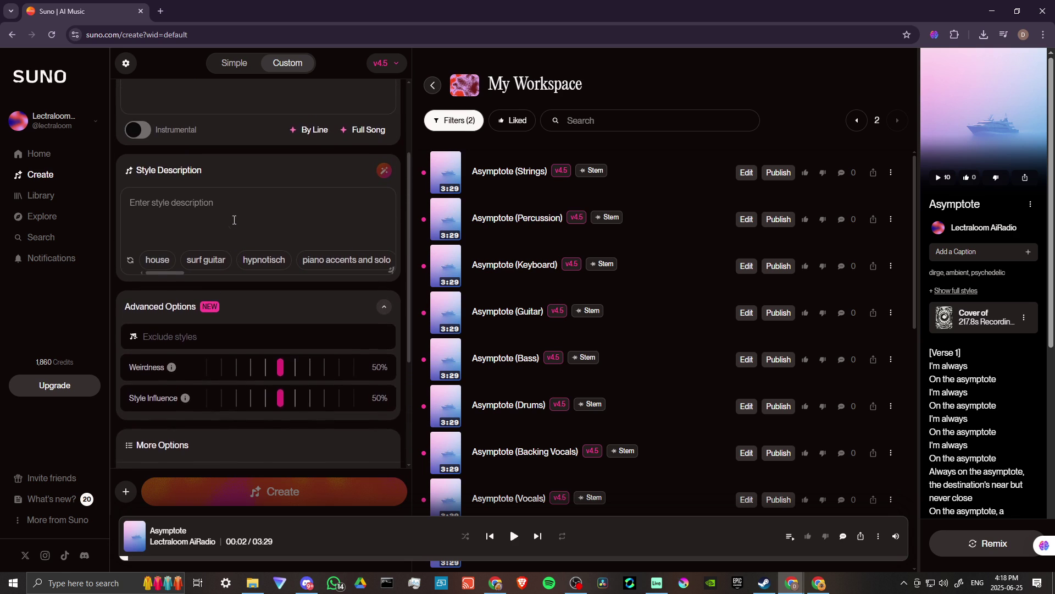
scroll(233, 219, "up", 2)
left_click(233, 62)
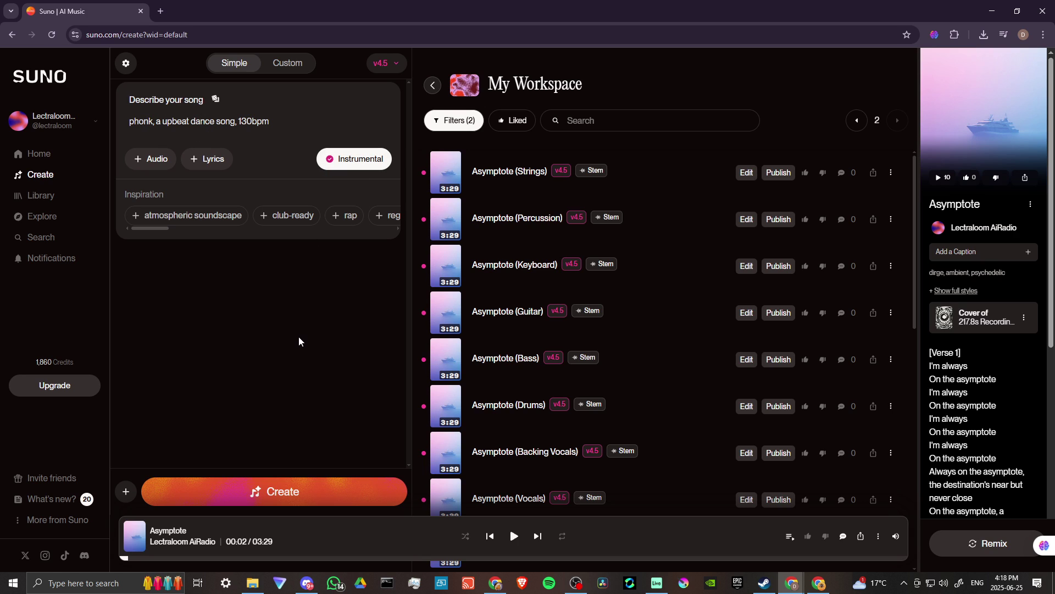
- Generate the two 'Feel the Night' phonk tracks from the description
left_click(283, 494)
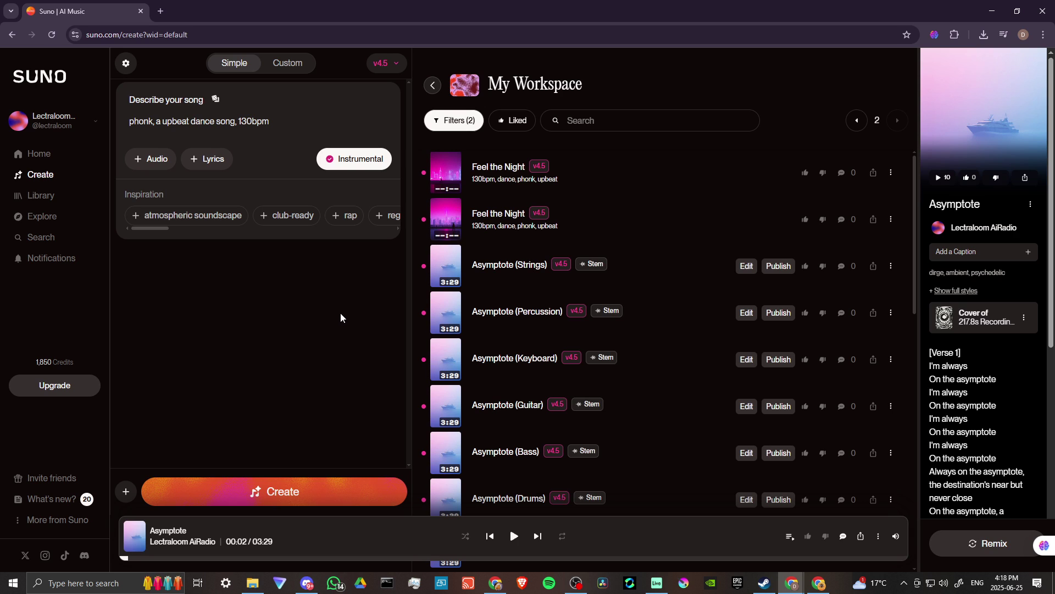
- Play the first 'Feel the Night' track briefly, then pause it
left_click(446, 174)
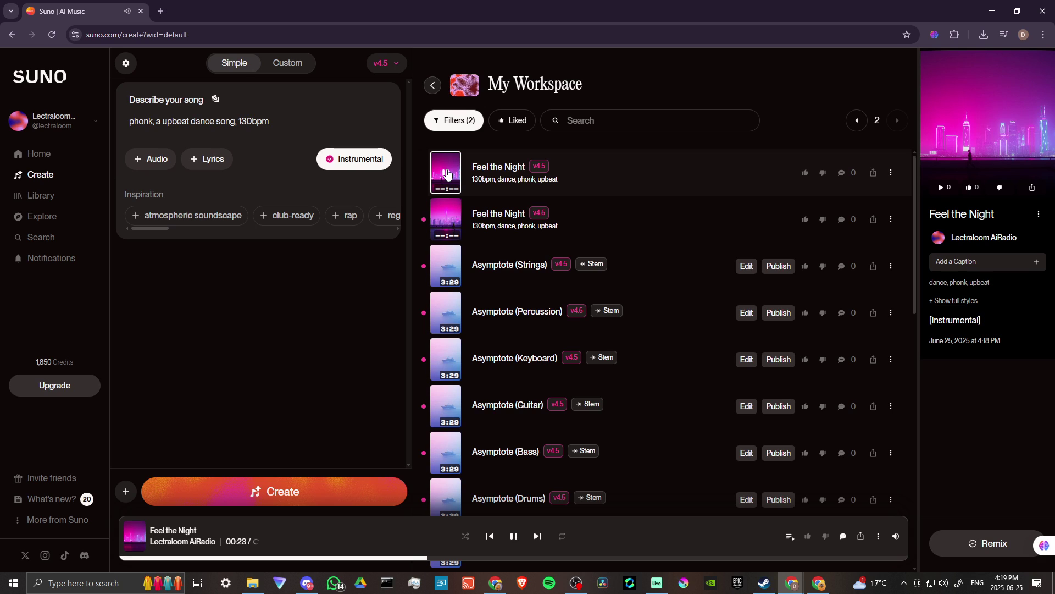
left_click(446, 173)
- Play the second 'Feel the Night' track and pause it around 23 seconds
left_click(446, 221)
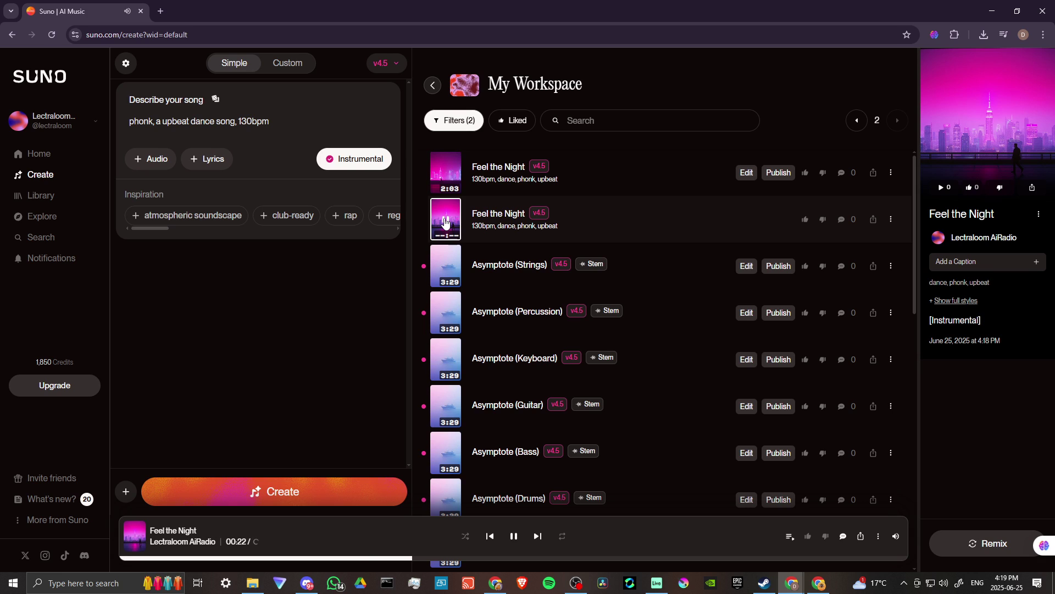
left_click(445, 221)
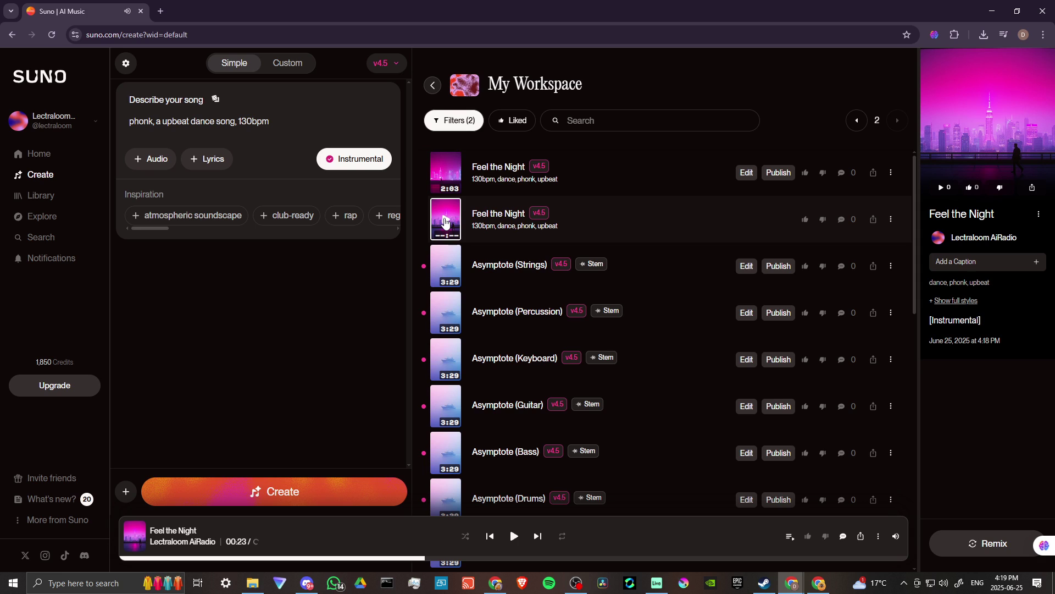